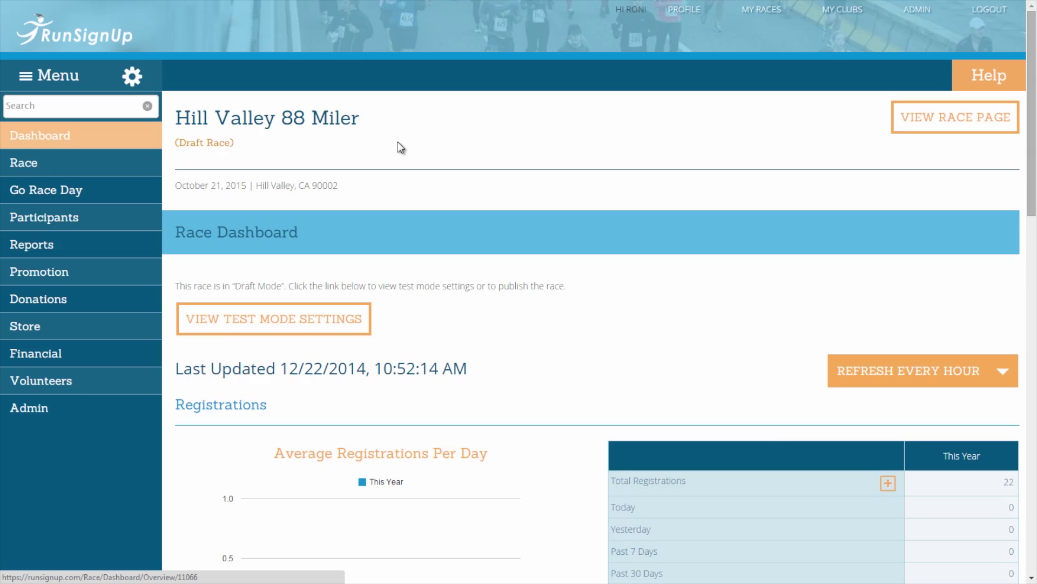
# Go to Race > Secure Access/Info Sharing and start a new page access grant with ADD ACCESS
pyautogui.click(131, 169)
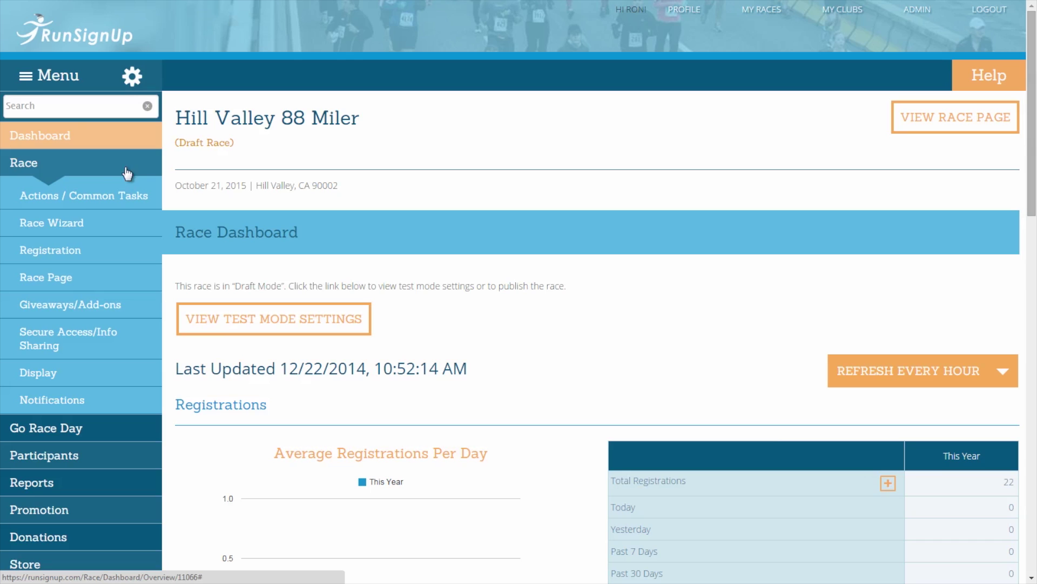
pyautogui.click(93, 349)
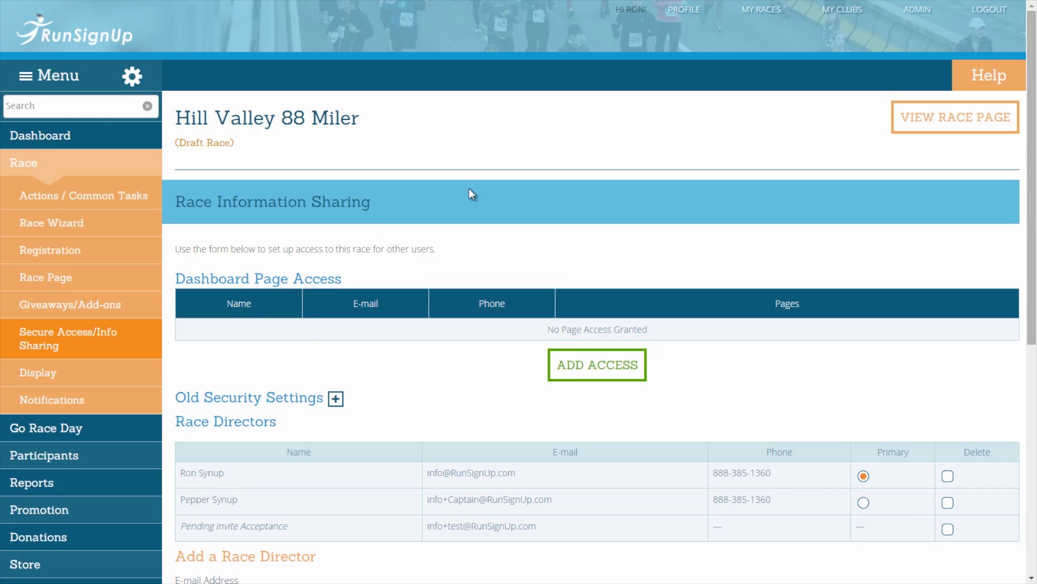
pyautogui.click(557, 369)
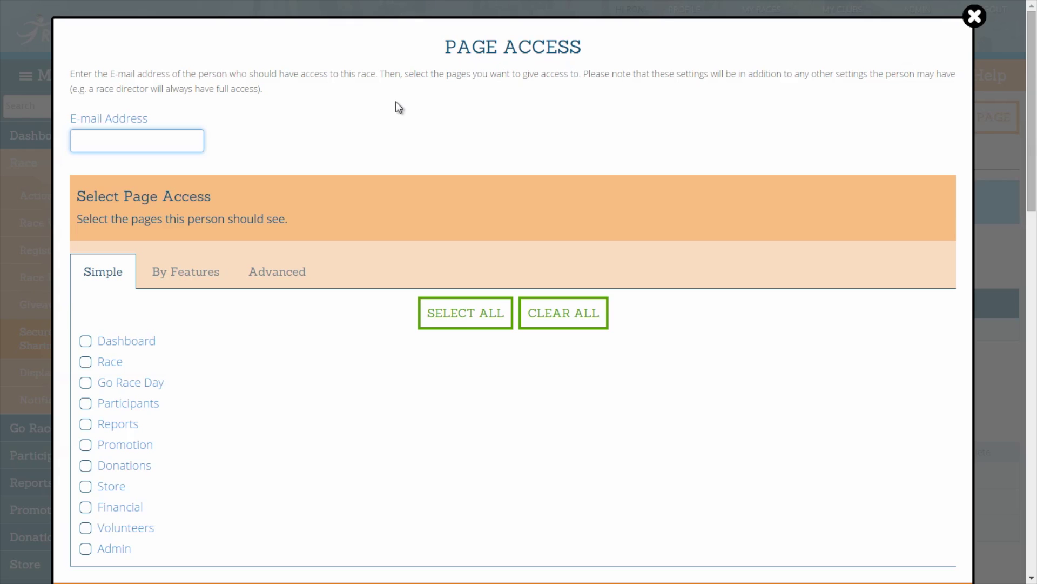
# Enter the new user's e-mail address in the E-mail Address field
pyautogui.click(239, 139)
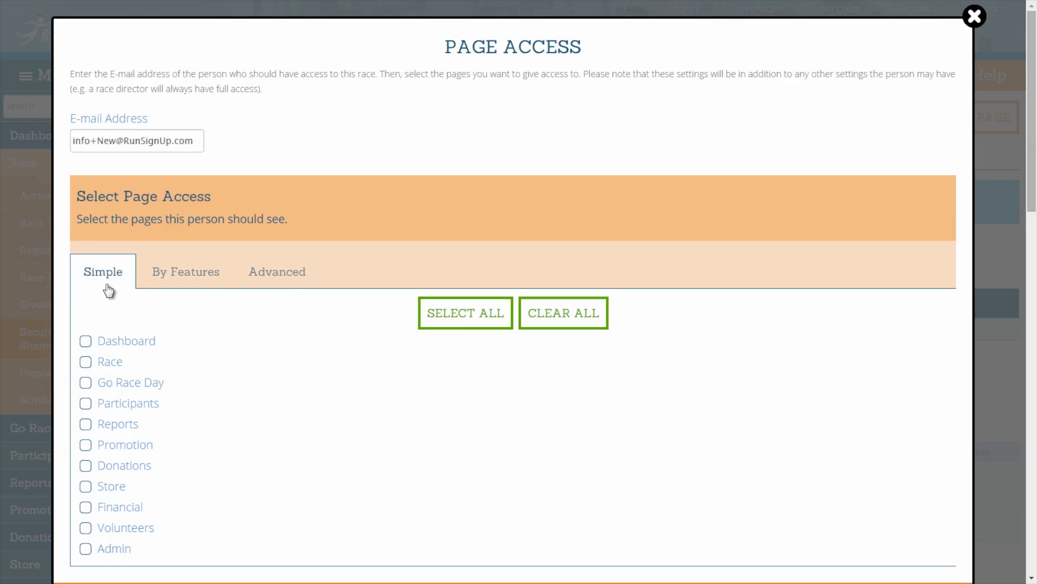
# In the Simple list, toggle Reports on and off, then check Store and Donations
pyautogui.scroll(-2, 218, 323)
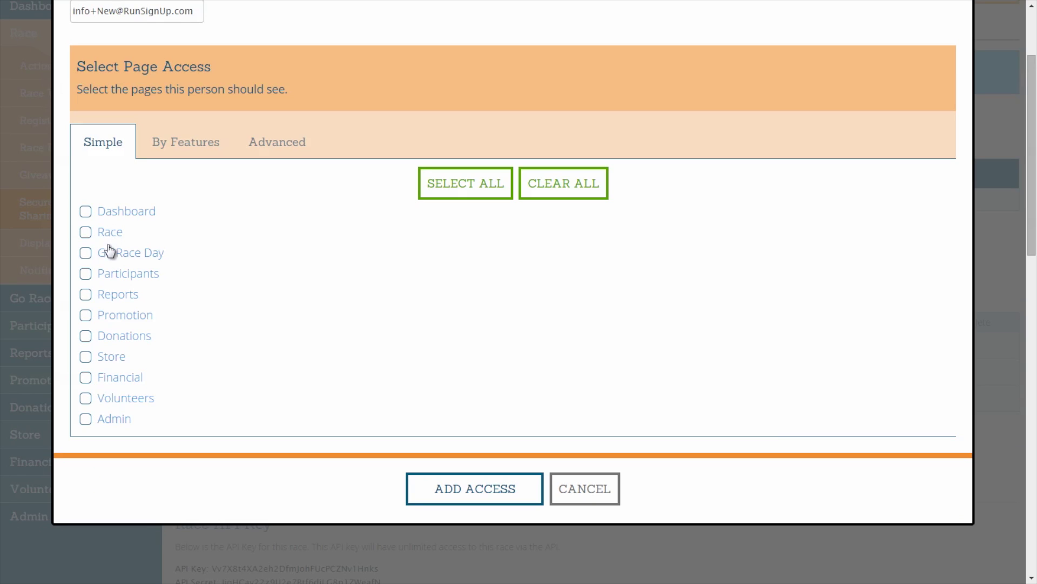
pyautogui.click(106, 298)
pyautogui.click(85, 295)
pyautogui.click(107, 357)
pyautogui.click(104, 337)
# Select all pages, clear all, toggle Volunteers and Financial off, and view access By Features
pyautogui.click(501, 180)
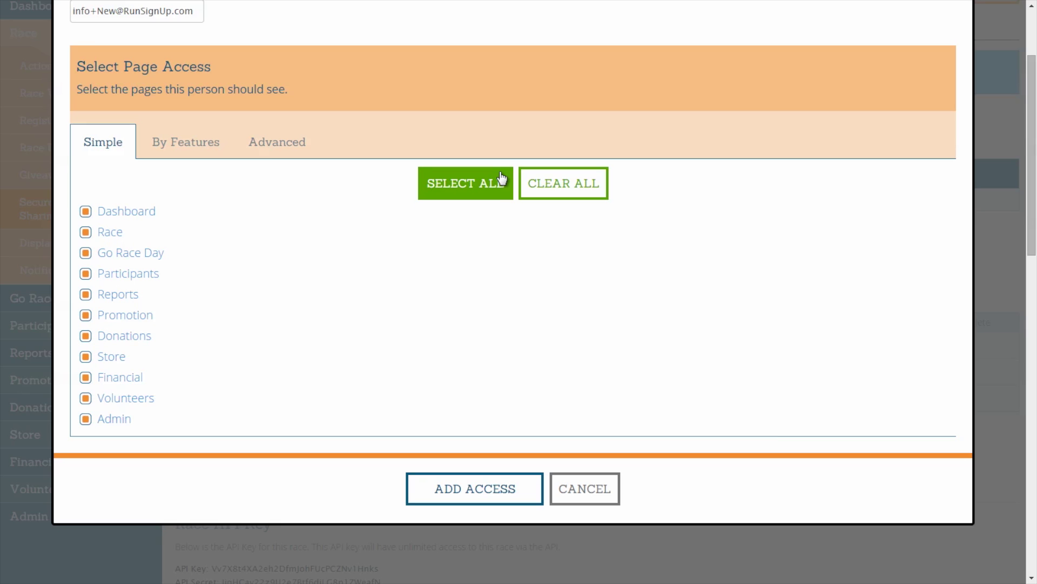
pyautogui.click(130, 402)
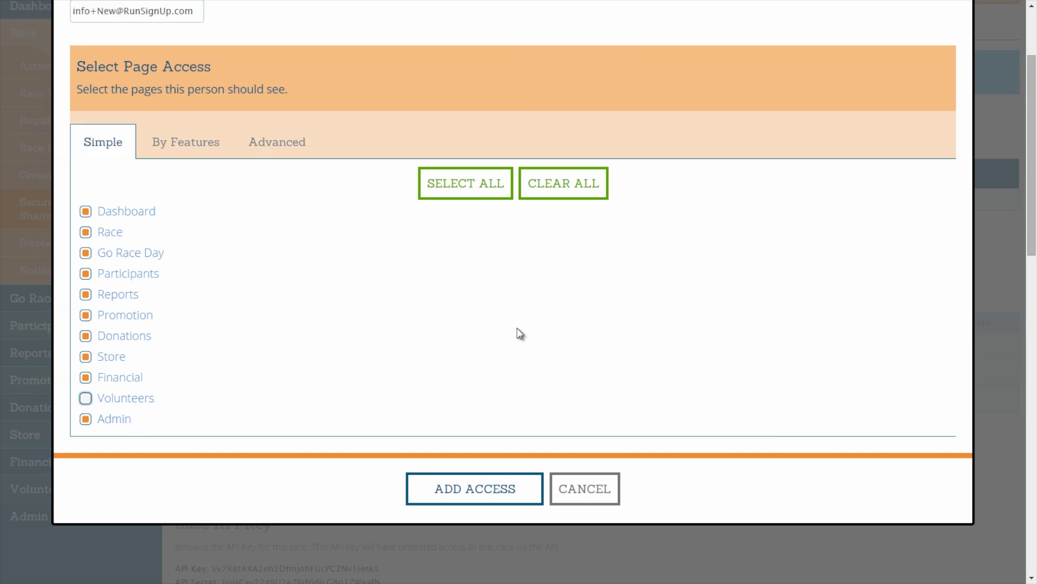
pyautogui.click(579, 192)
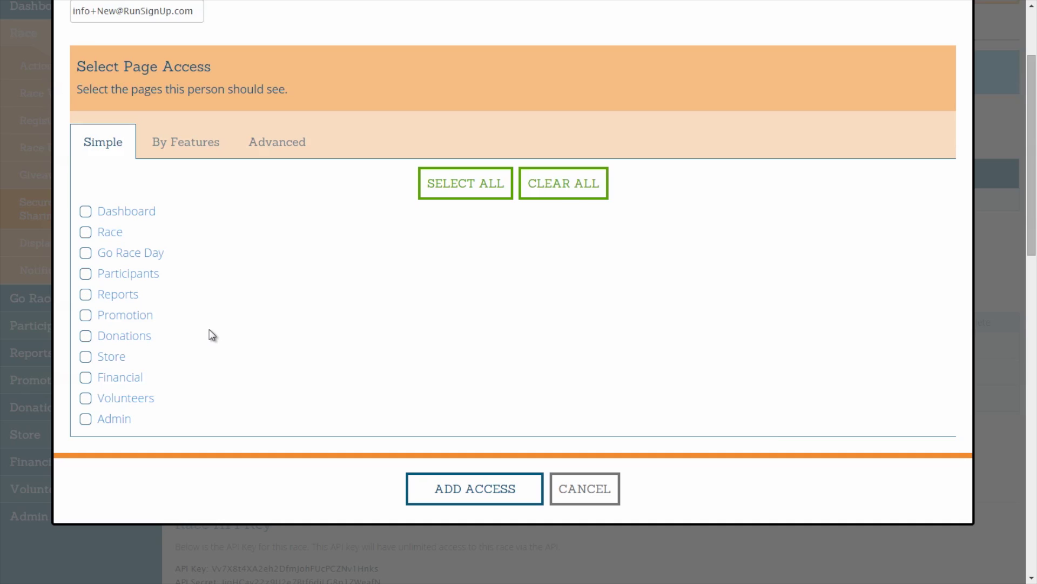
pyautogui.click(108, 404)
pyautogui.click(139, 403)
pyautogui.click(132, 380)
pyautogui.click(132, 381)
pyautogui.click(208, 158)
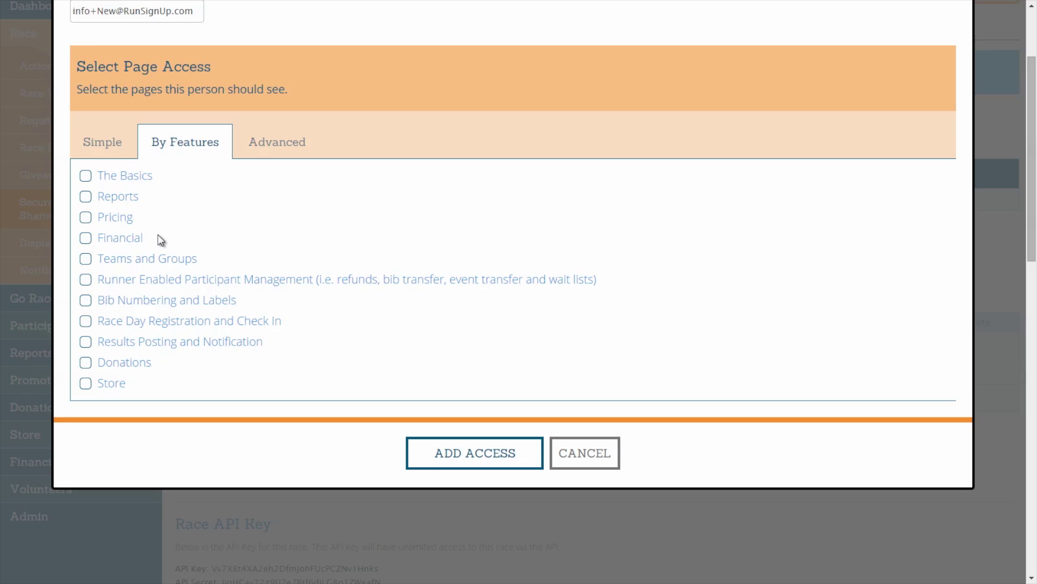
# Leave Teams and Groups unchecked and bring up the Advanced page-by-page checklist
pyautogui.click(86, 258)
pyautogui.click(86, 261)
pyautogui.click(281, 151)
pyautogui.middleClick(331, 264)
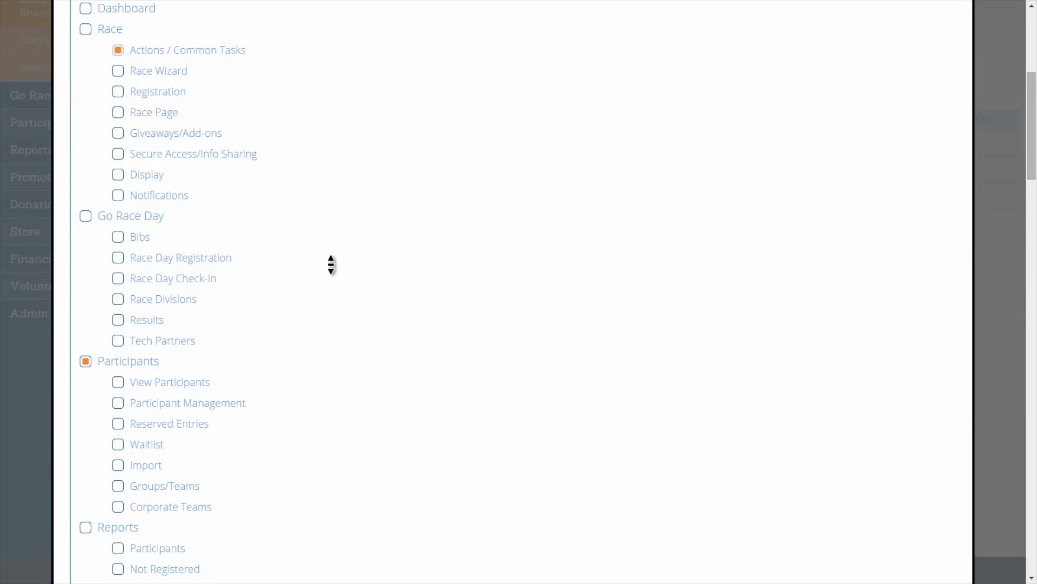
pyautogui.click(335, 270)
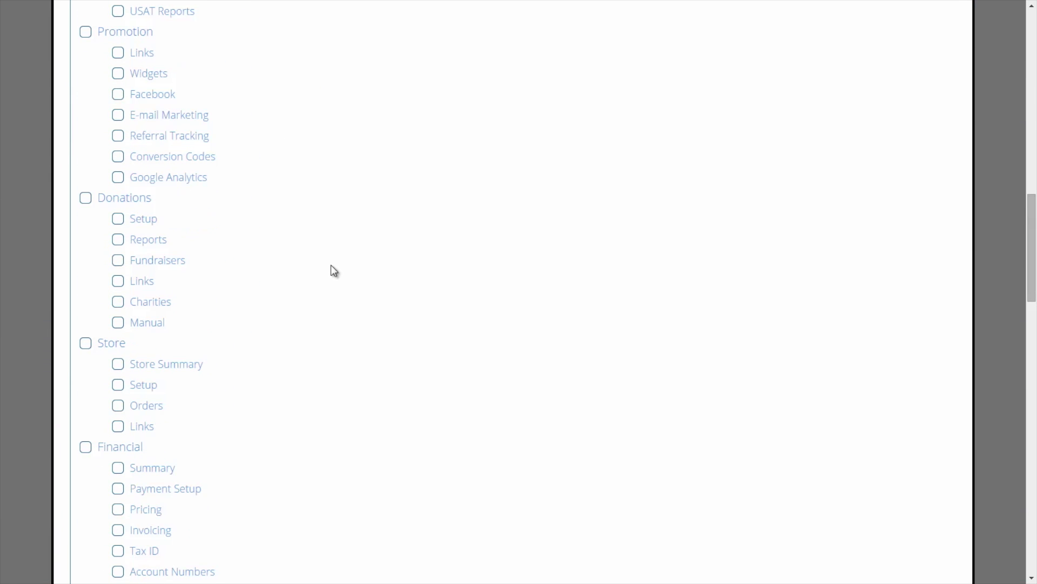
pyautogui.scroll(15, 334, 270)
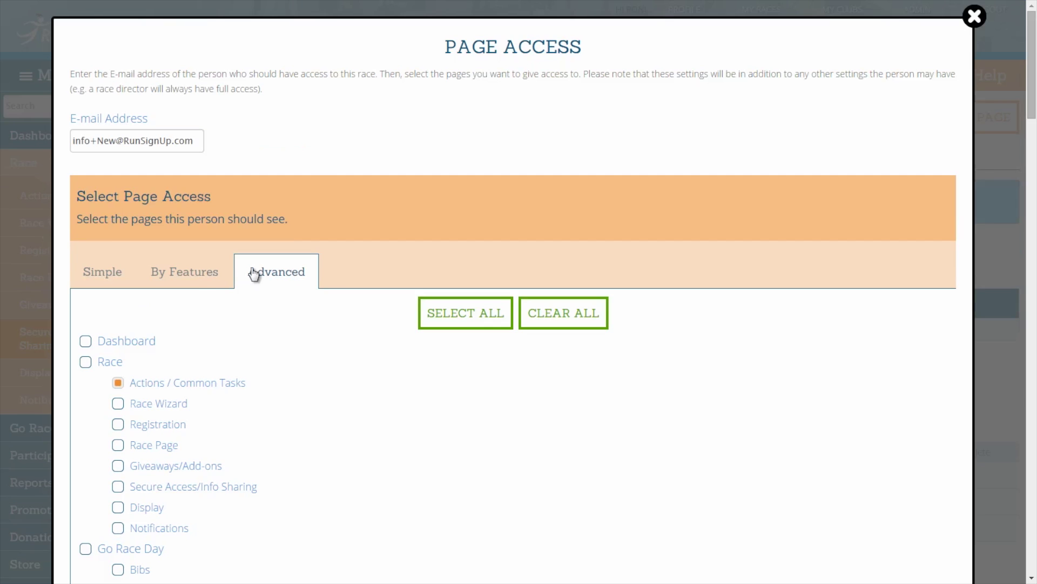
# Check The Basics under By Features, then review the Advanced checklist
pyautogui.click(196, 274)
pyautogui.click(143, 313)
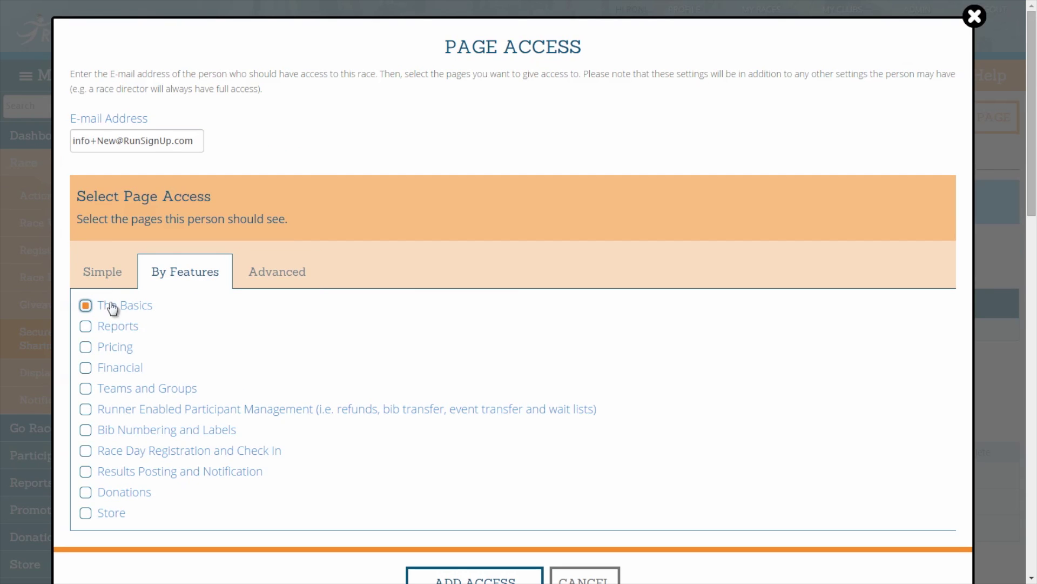
pyautogui.click(268, 273)
pyautogui.middleClick(335, 348)
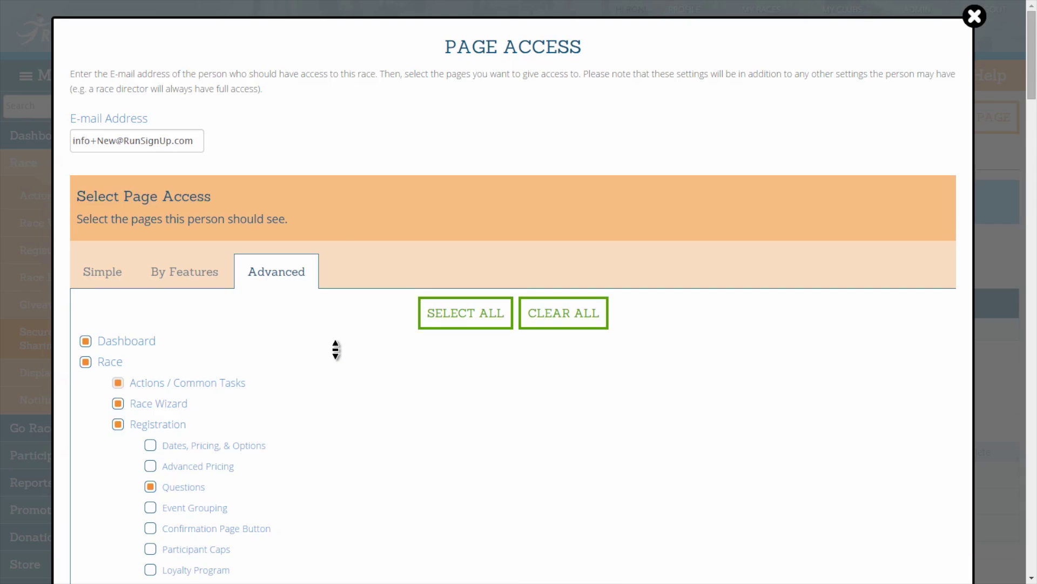
pyautogui.scroll(-4, 336, 350)
pyautogui.scroll(-15, 336, 349)
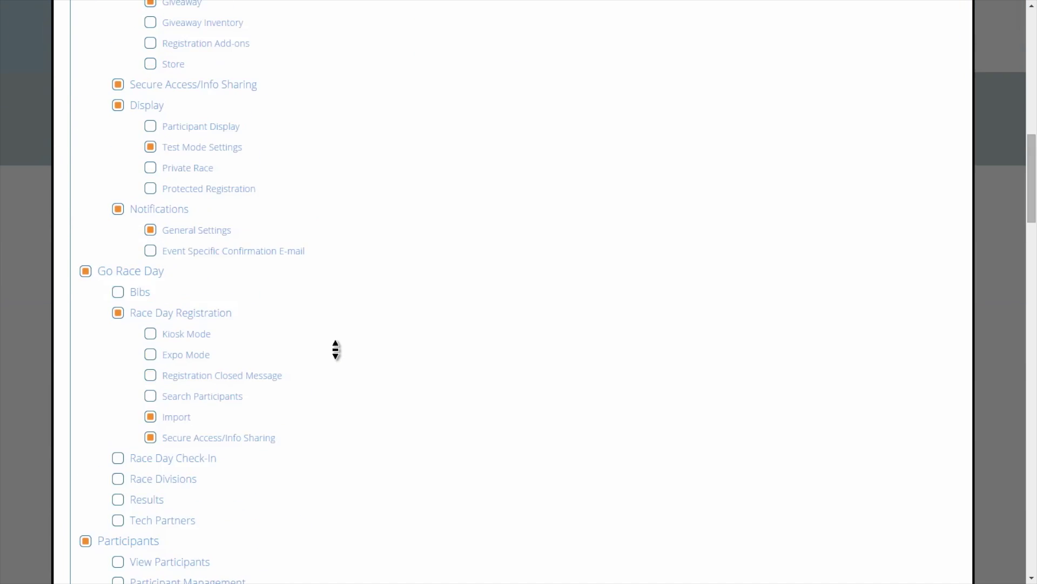
pyautogui.scroll(20, 336, 349)
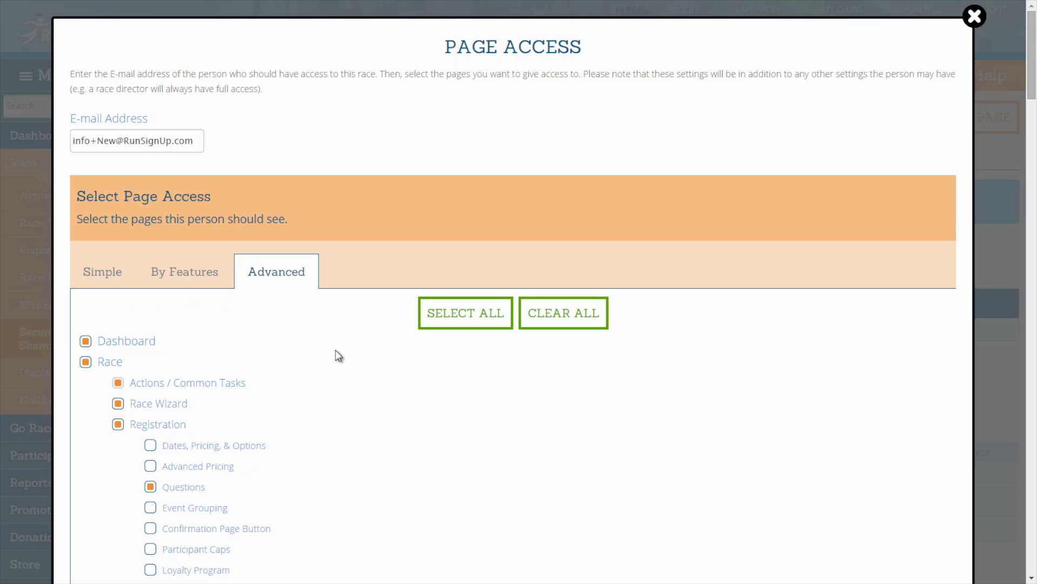
# Check Volunteers in the Simple list and return to the Advanced checklist
pyautogui.click(201, 273)
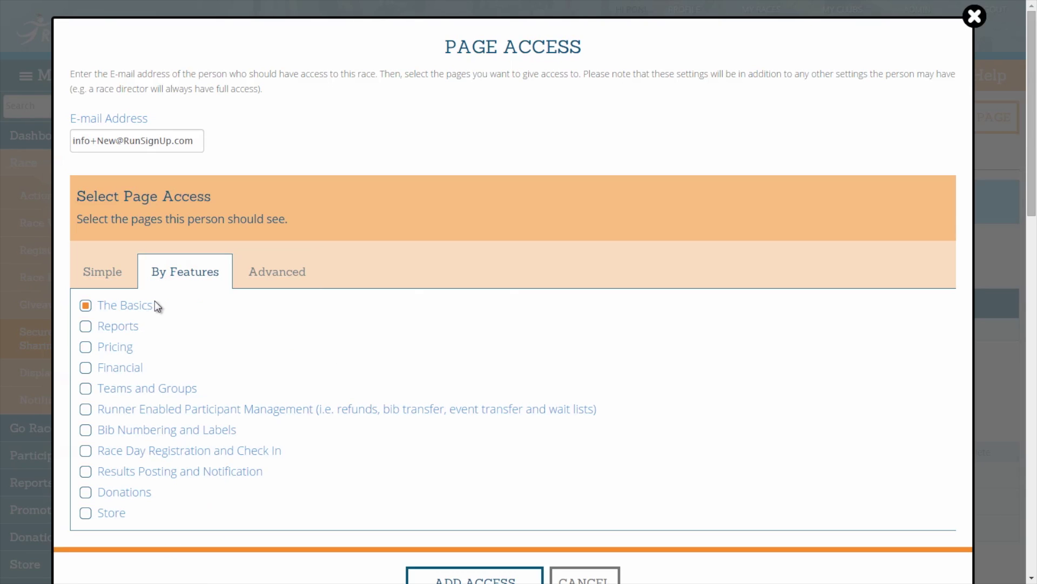
pyautogui.click(119, 281)
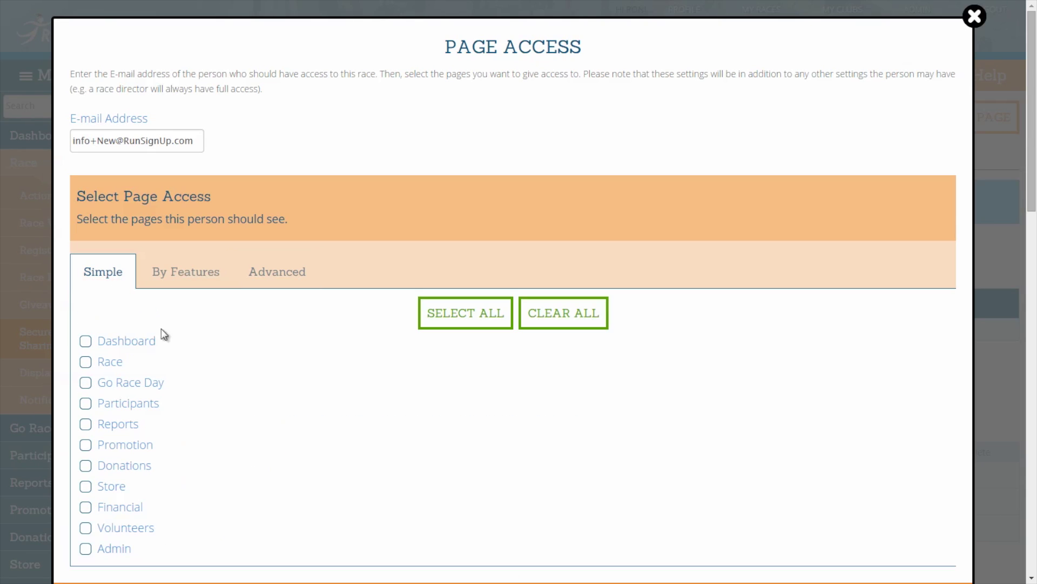
pyautogui.click(139, 528)
pyautogui.click(287, 271)
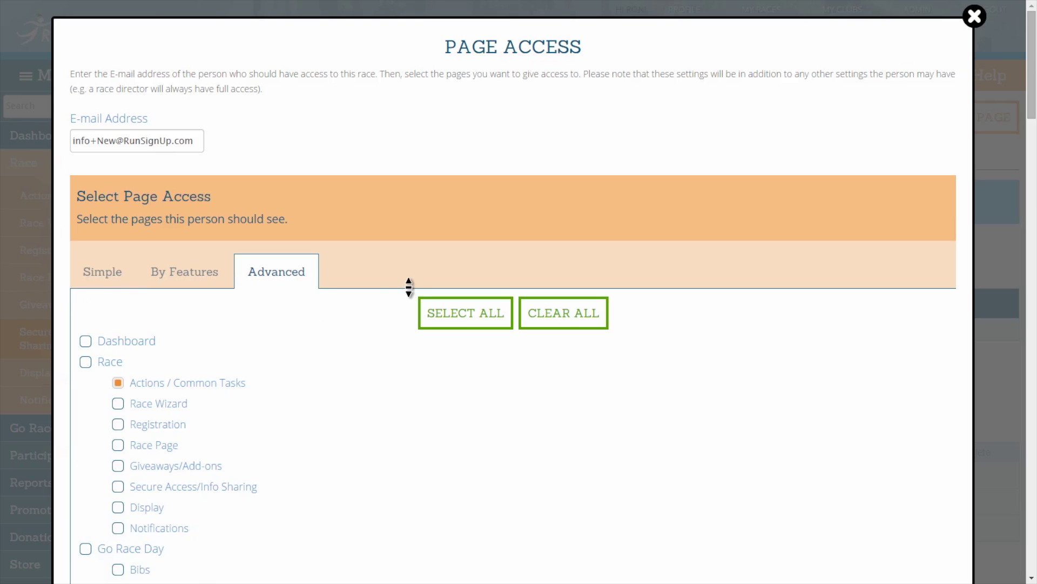
# Check the Store, Donations and Referral Tracking pages, leaving Referral Tracking Setup unchecked
pyautogui.scroll(-5, 410, 289)
pyautogui.scroll(-15, 410, 292)
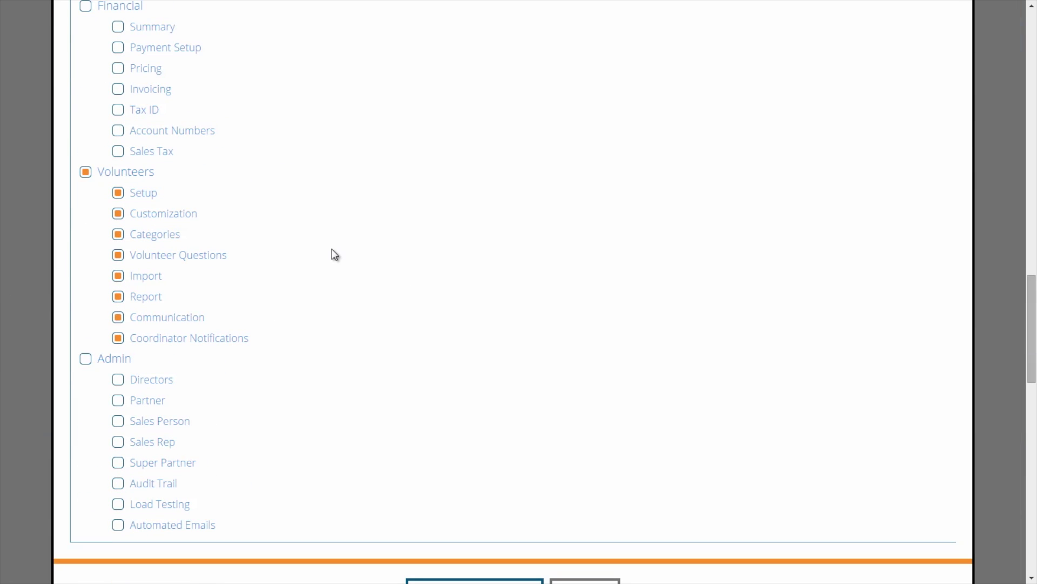
pyautogui.scroll(5, 333, 254)
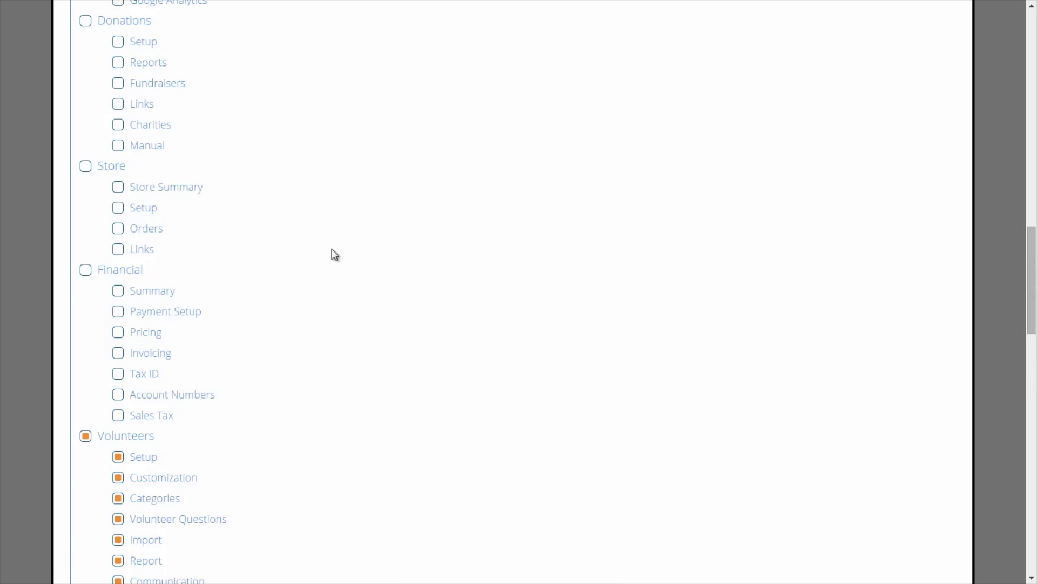
pyautogui.click(114, 166)
pyautogui.scroll(3, 122, 178)
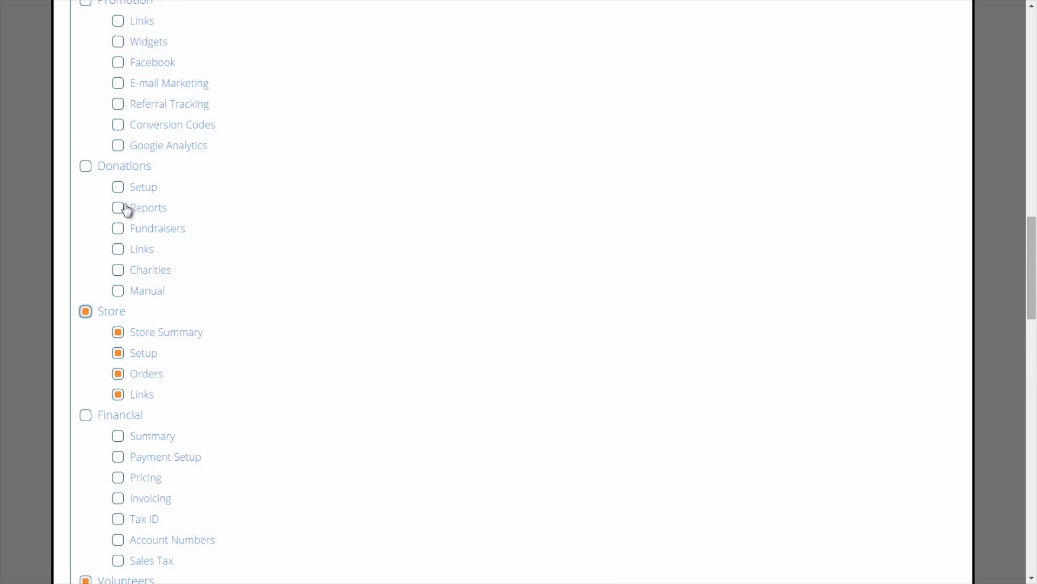
pyautogui.click(135, 272)
pyautogui.click(136, 252)
pyautogui.click(135, 211)
pyautogui.click(137, 189)
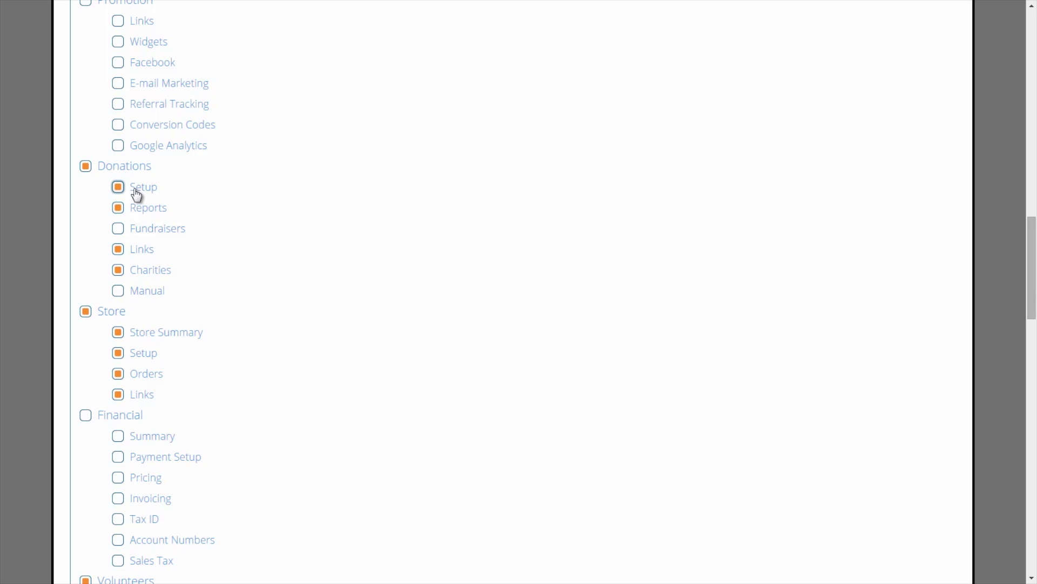
pyautogui.click(137, 105)
pyautogui.scroll(2, 139, 108)
pyautogui.click(177, 193)
pyautogui.middleClick(281, 192)
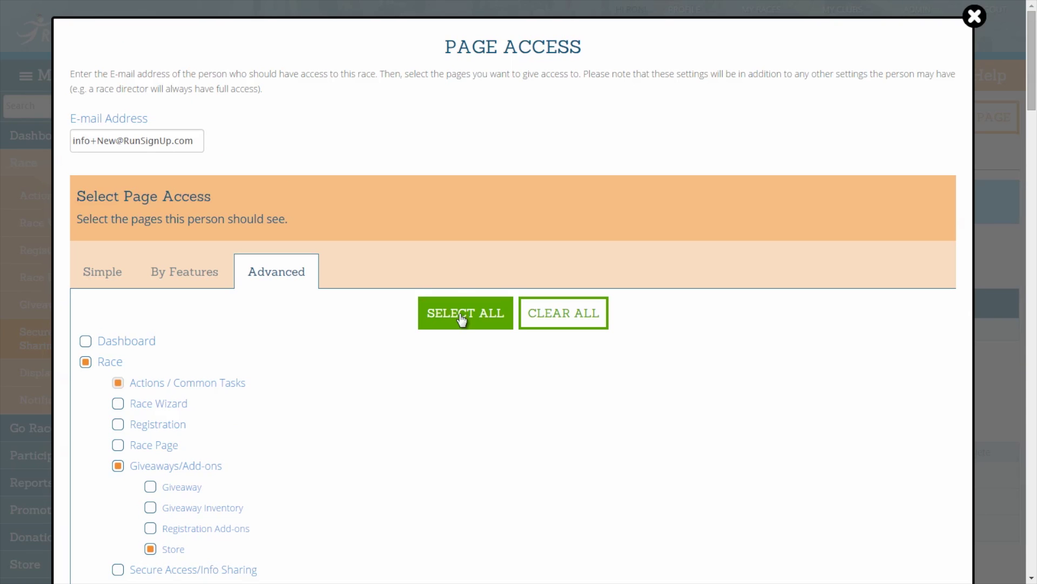
# Select all, then clear all, and check only the Race Page and Registration sub-pages
pyautogui.click(462, 315)
pyautogui.middleClick(461, 318)
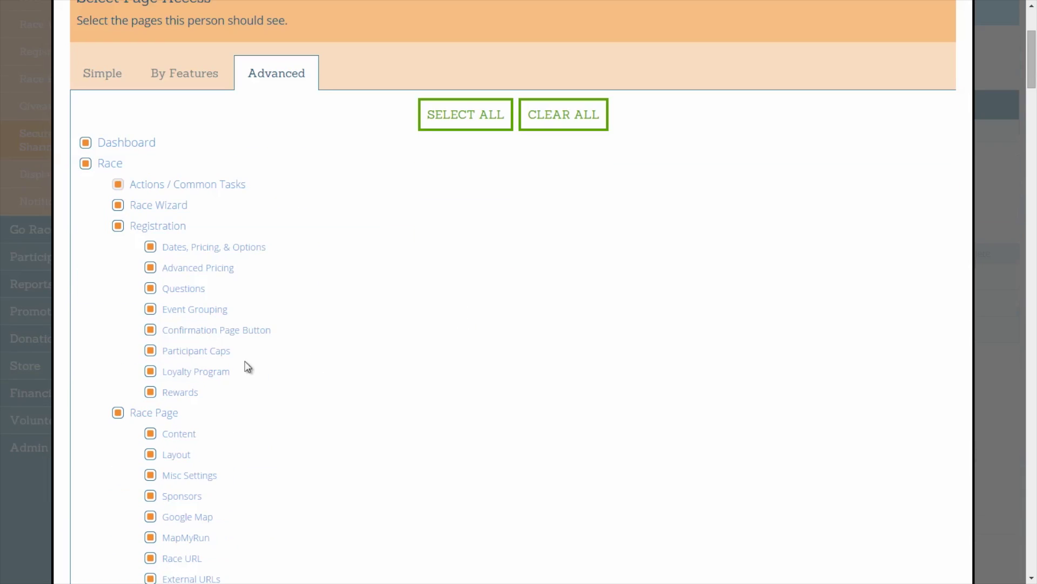
pyautogui.click(169, 372)
pyautogui.click(564, 117)
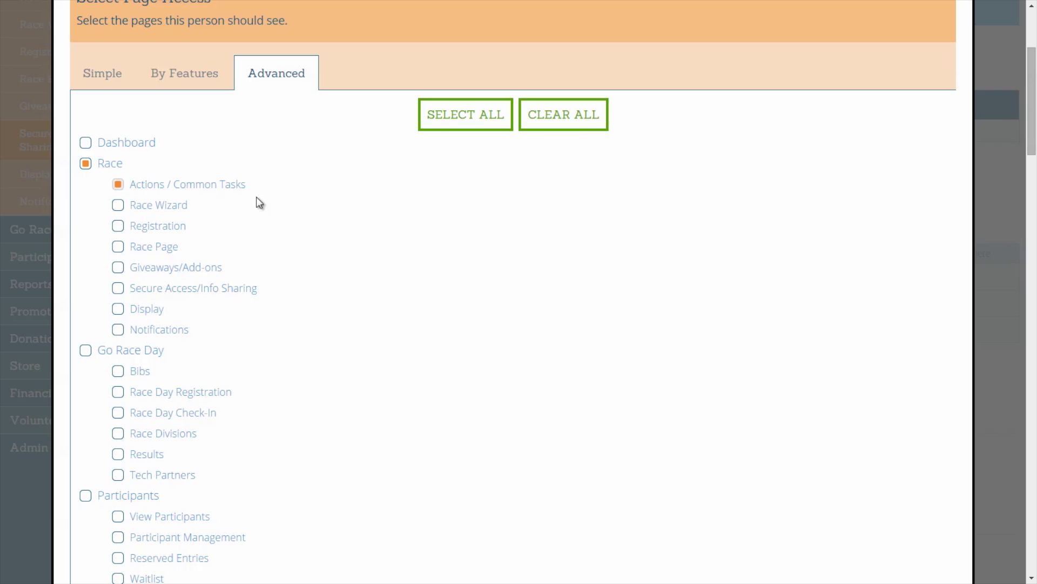
pyautogui.click(152, 248)
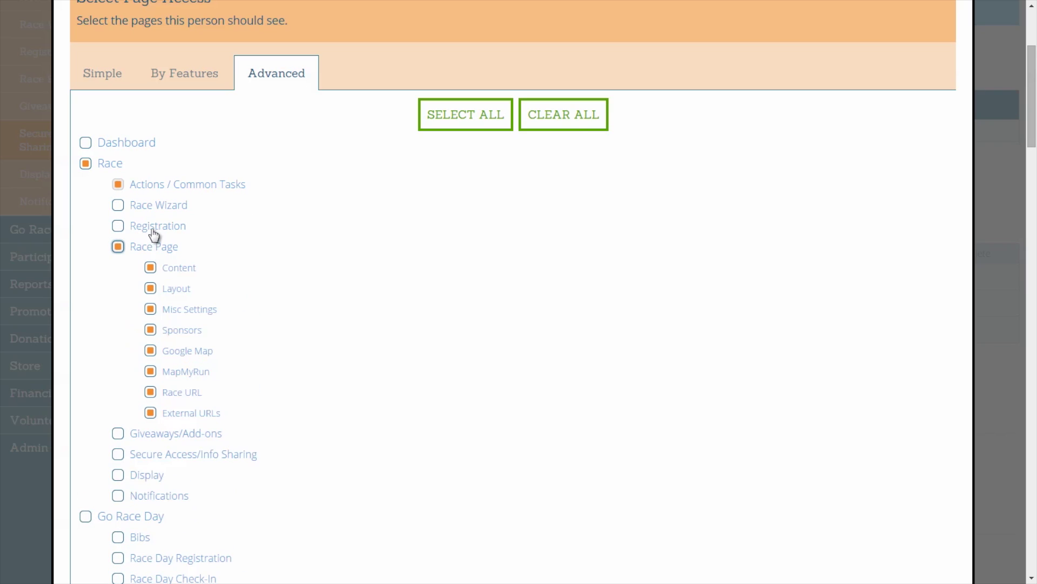
pyautogui.click(154, 232)
pyautogui.middleClick(328, 268)
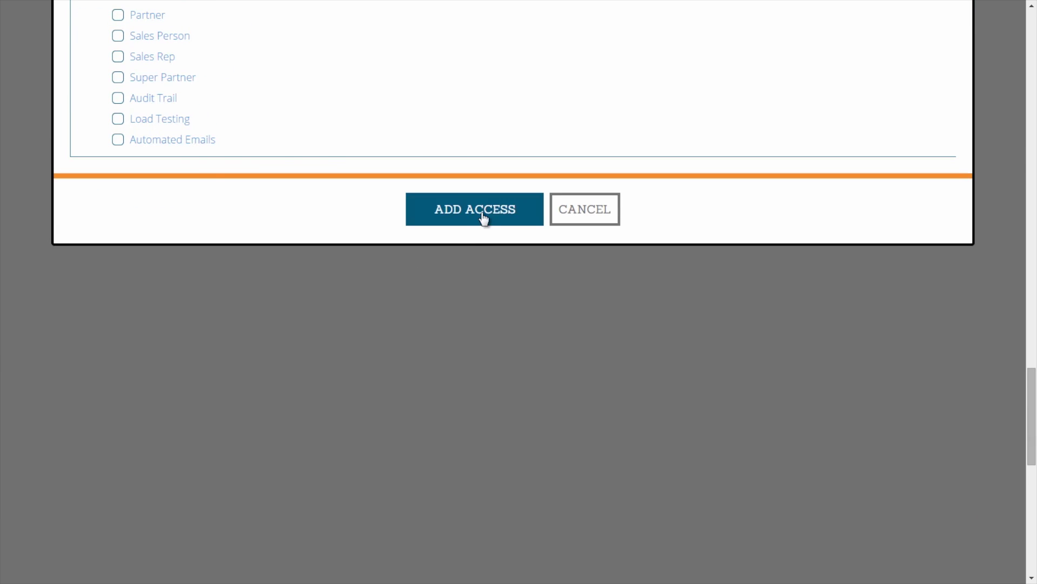
# Add the e-mail's access row, delete it with the ×, then Save Settings
pyautogui.click(482, 212)
pyautogui.middleClick(481, 217)
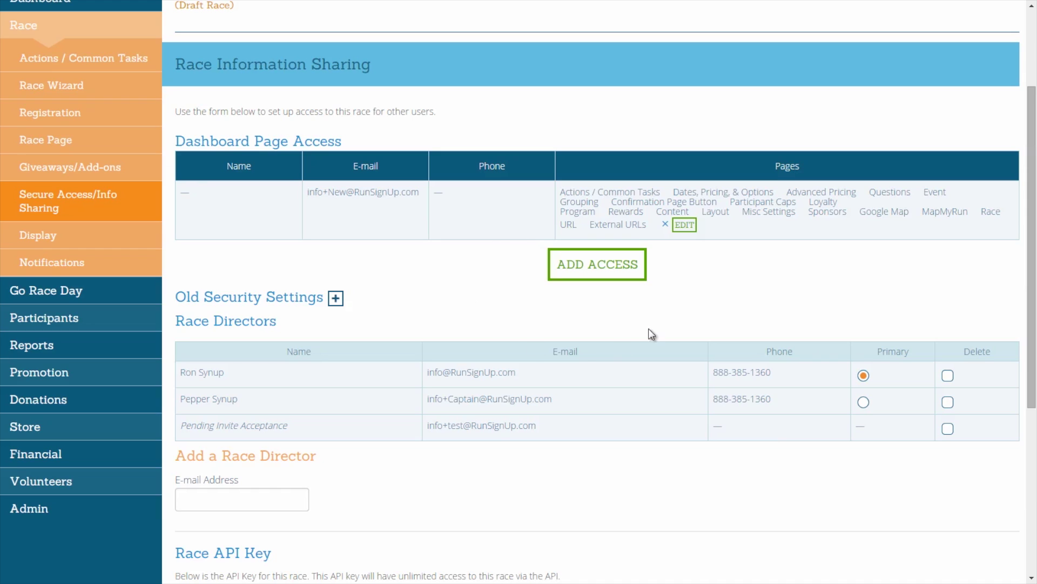
pyautogui.click(665, 225)
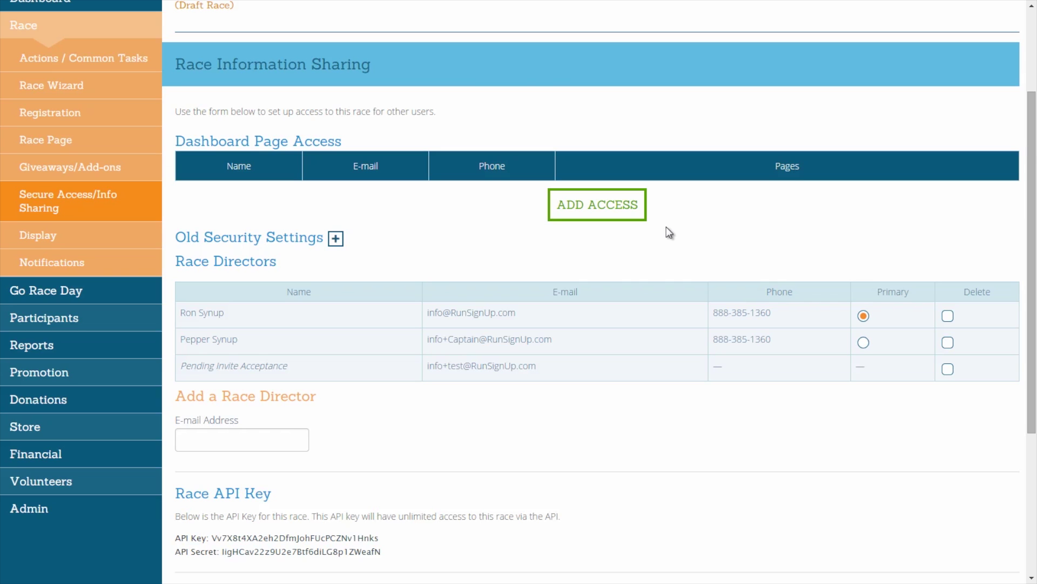
pyautogui.scroll(-5, 667, 226)
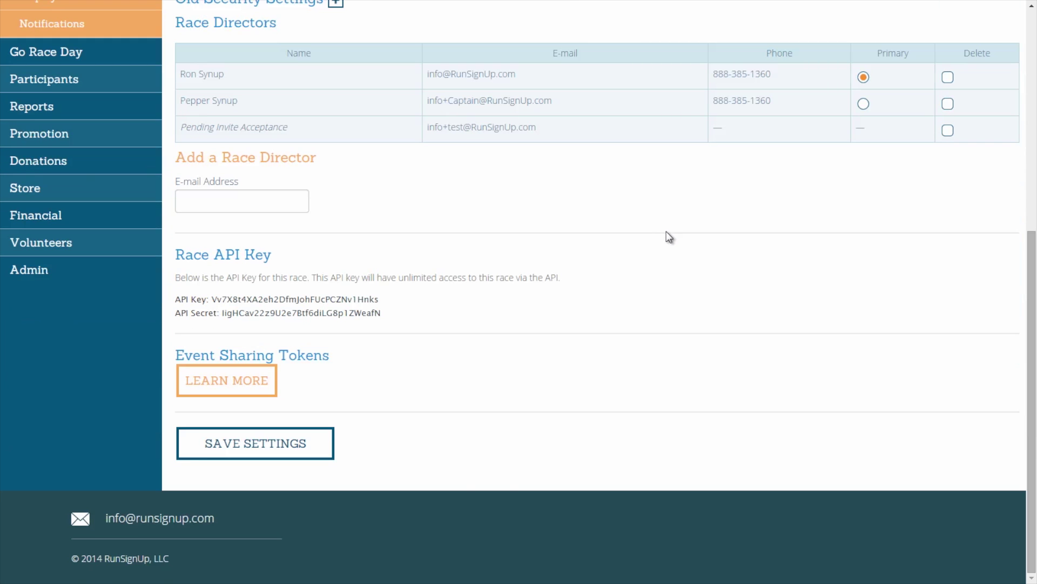
pyautogui.click(318, 452)
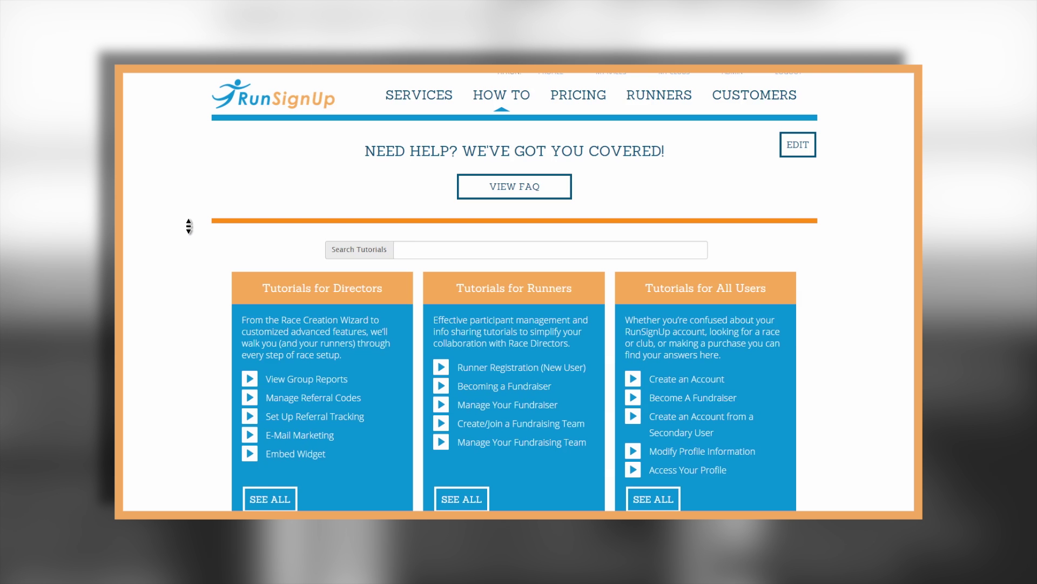
pyautogui.scroll(-3, 189, 226)
pyautogui.scroll(-4, 188, 226)
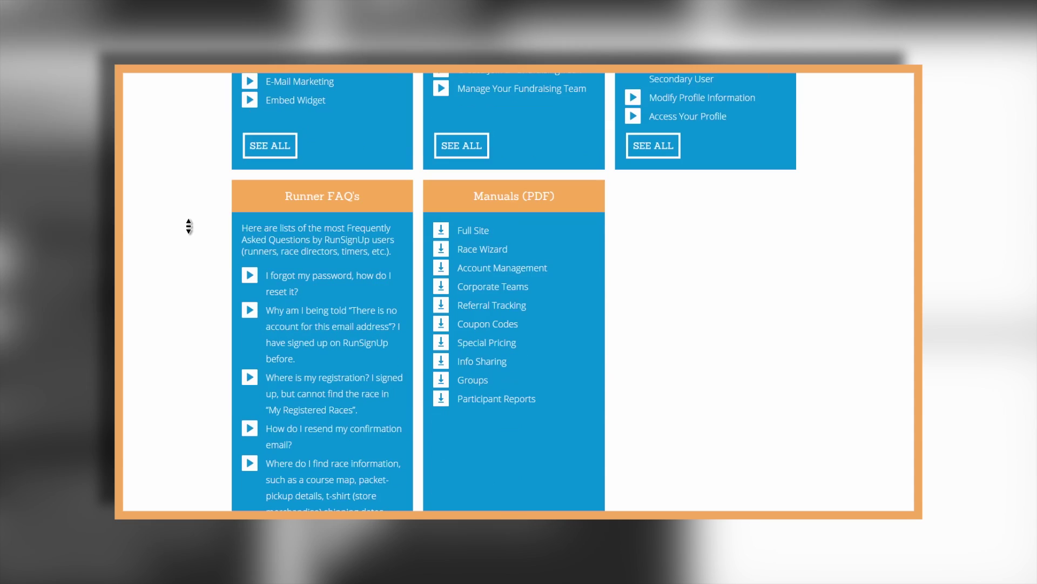
pyautogui.scroll(2, 189, 226)
pyautogui.scroll(5, 189, 226)
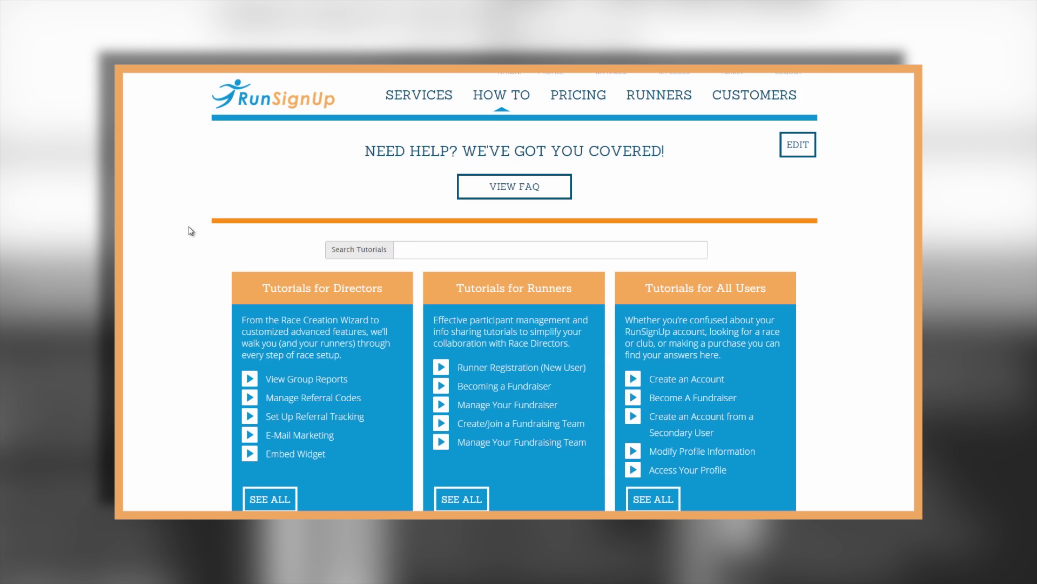